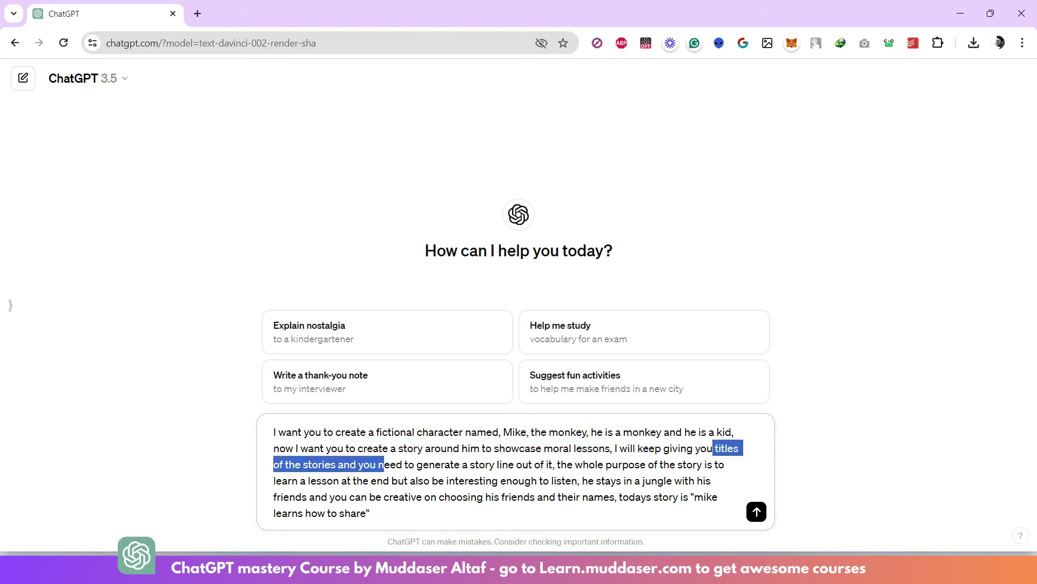
Review the drafted prompt for the Mike the monkey story "mike learns how to share" and submit it
{"action": "left_click_drag", "start_coordinate": [415, 464], "coordinate": [546, 464]}
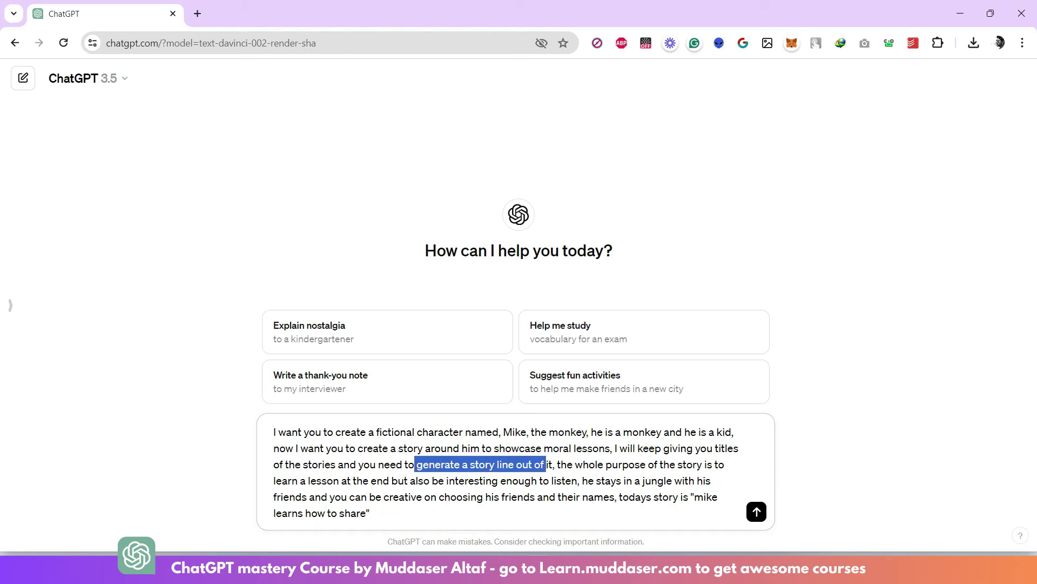
{"action": "left_click_drag", "start_coordinate": [273, 481], "coordinate": [333, 481]}
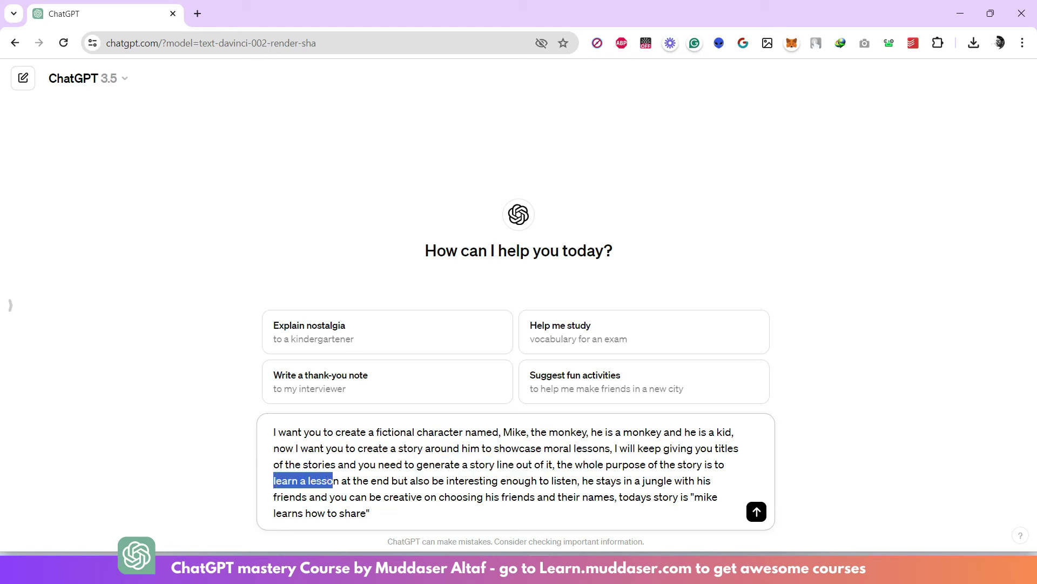
{"action": "left_click_drag", "start_coordinate": [601, 480], "coordinate": [697, 480]}
{"action": "left_click_drag", "start_coordinate": [309, 497], "coordinate": [558, 496]}
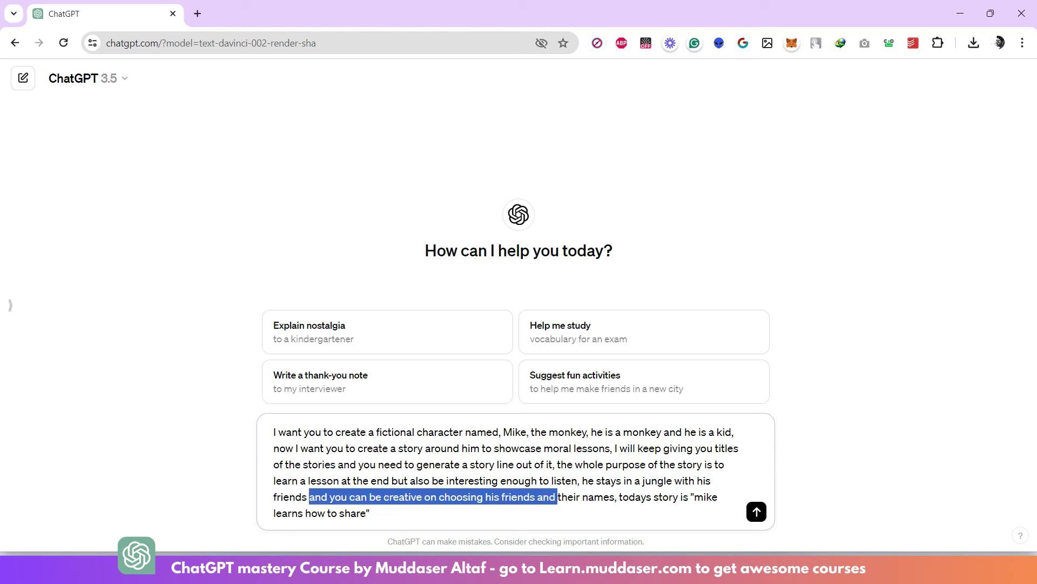
{"action": "left_click_drag", "start_coordinate": [694, 497], "coordinate": [367, 513]}
{"action": "left_click", "coordinate": [369, 512]}
{"action": "key", "text": "Return"}
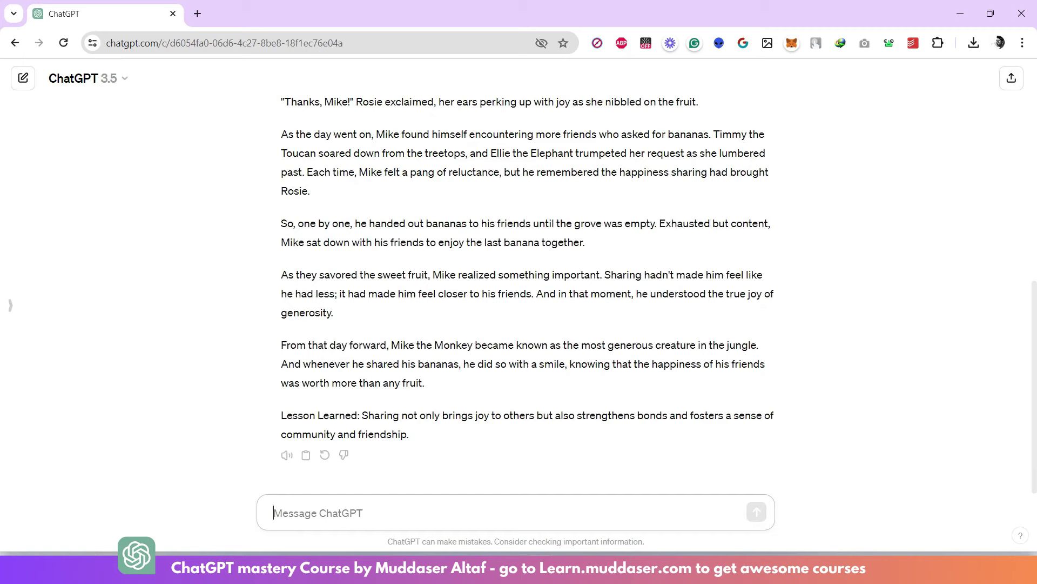
Read through the generated sharing story and request a longer version with the message "make it longer"
{"action": "scroll", "coordinate": [527, 287], "scroll_direction": "up", "scroll_amount": 3}
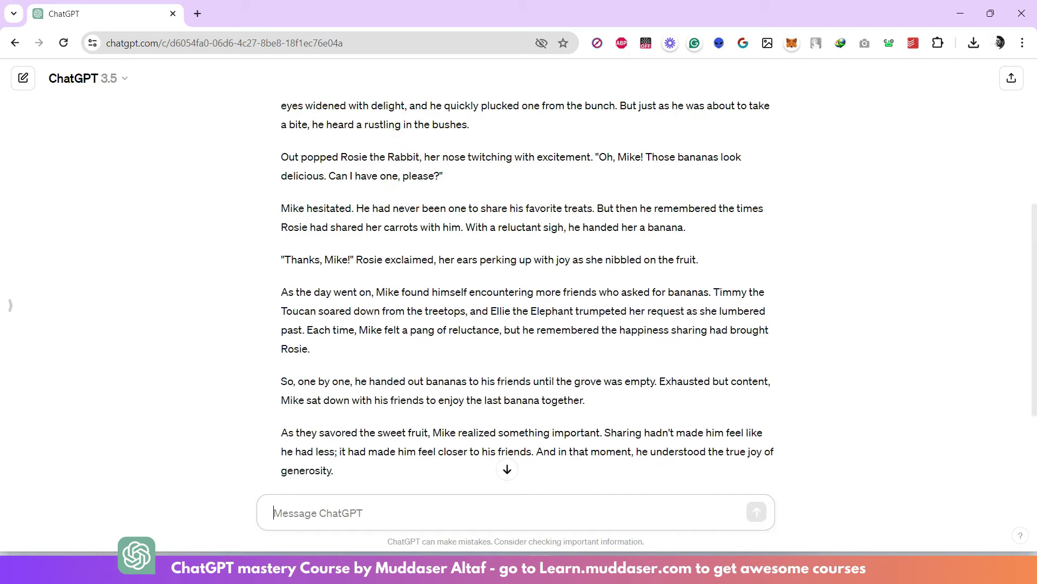
{"action": "scroll", "coordinate": [527, 287], "scroll_direction": "up", "scroll_amount": 3}
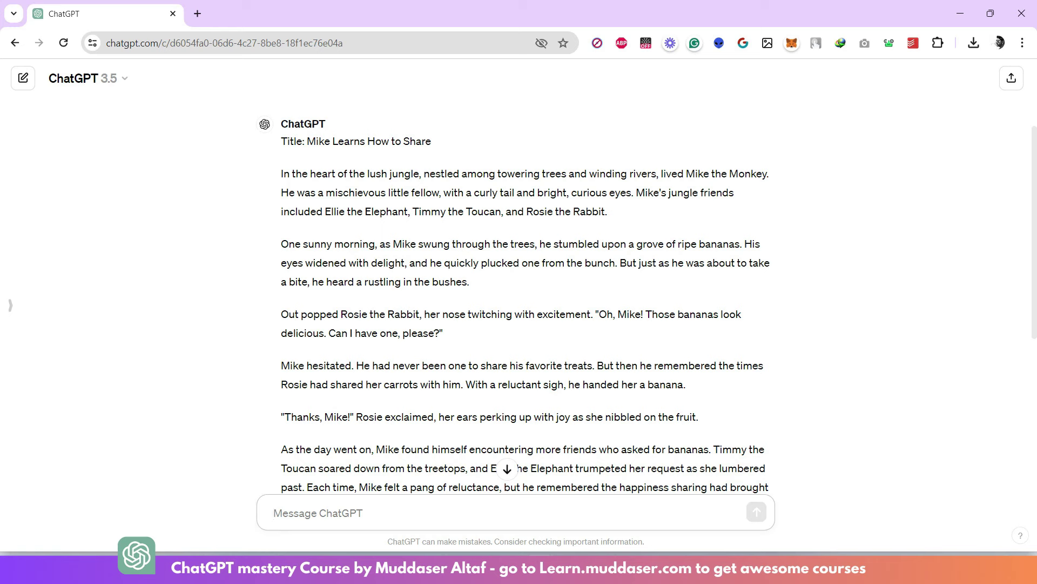
{"action": "scroll", "coordinate": [528, 286], "scroll_direction": "down", "scroll_amount": 6}
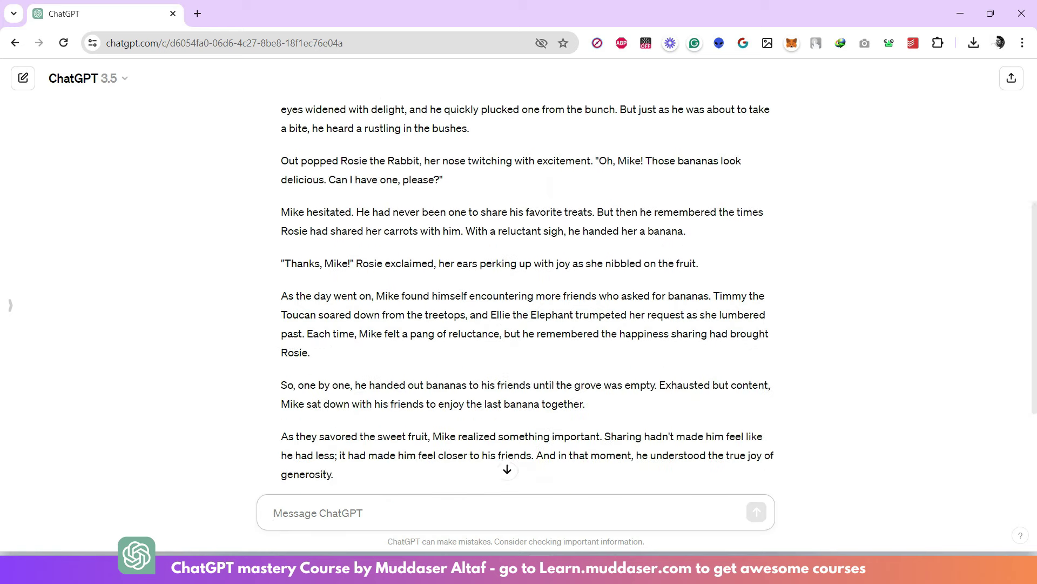
{"action": "scroll", "coordinate": [527, 287], "scroll_direction": "up", "scroll_amount": 6}
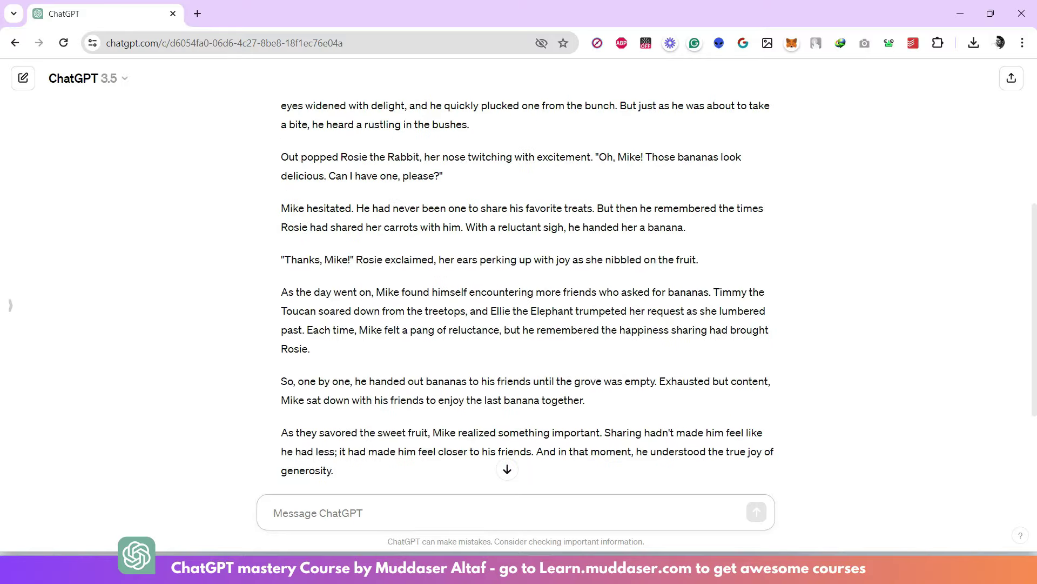
{"action": "scroll", "coordinate": [528, 286], "scroll_direction": "down", "scroll_amount": 3}
{"action": "type", "text": "make it a li"}
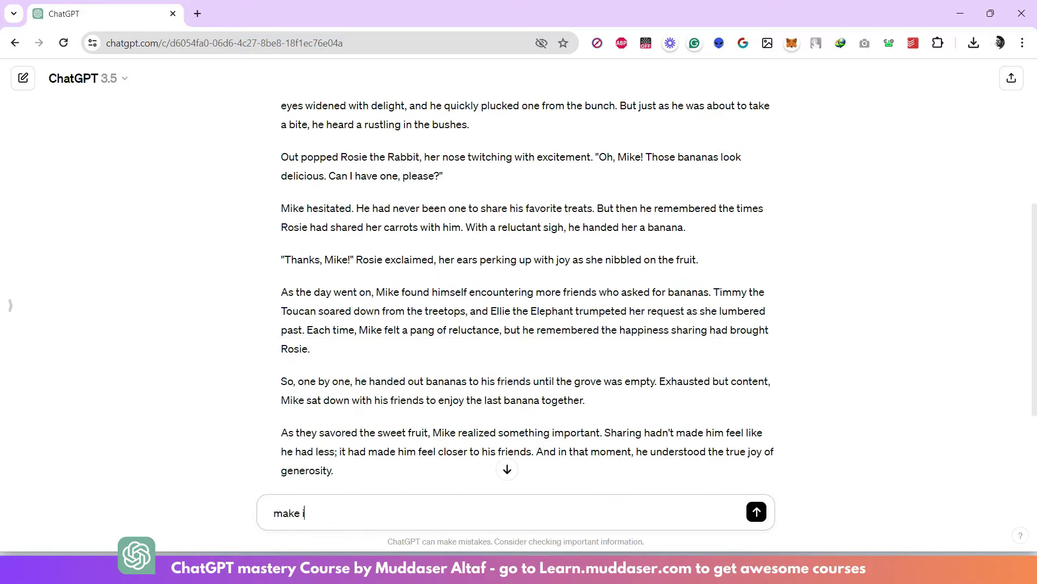
{"action": "key", "text": "BackSpace"}
{"action": "key", "text": "BackSpace"}
{"action": "key", "text": "BackSpace"}
{"action": "key", "text": "BackSpace"}
{"action": "type", "text": "longer"}
{"action": "key", "text": "Return"}
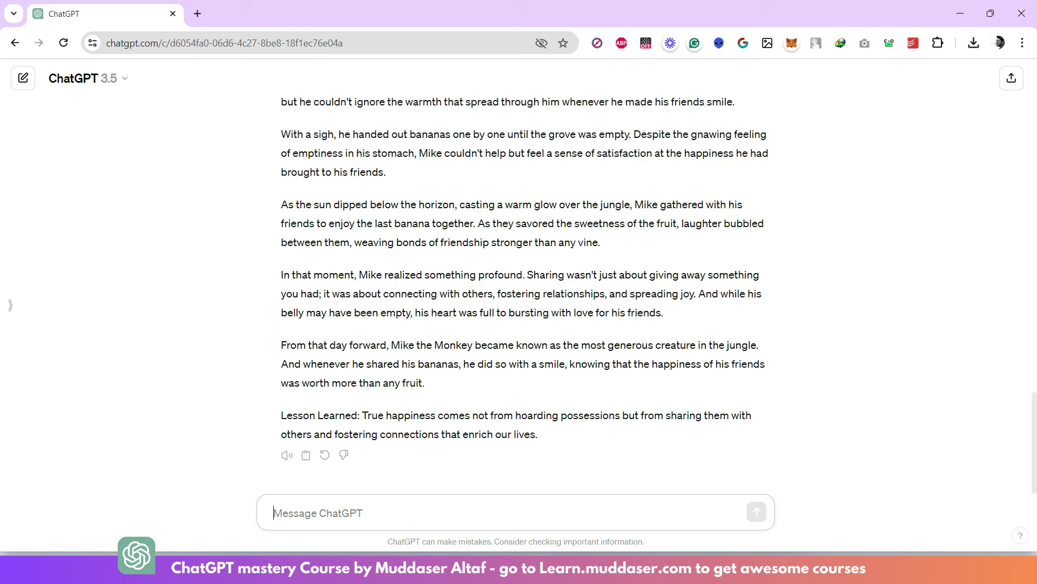
Request the next story by sending the message: next title is "mike learns to forgive"
{"action": "type", "text": "ne"}
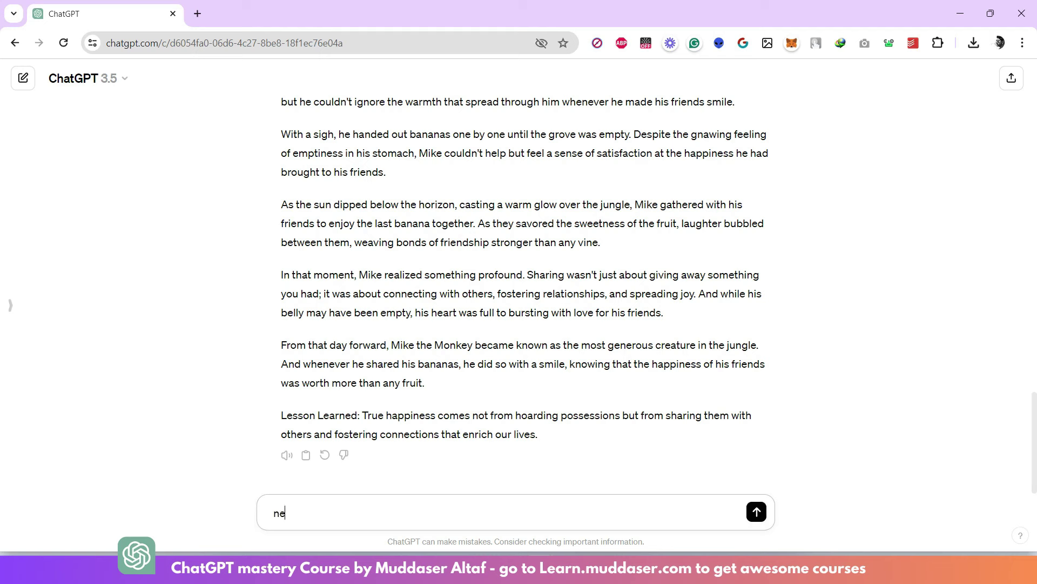
{"action": "type", "text": "xt title is \"mike learns to for"}
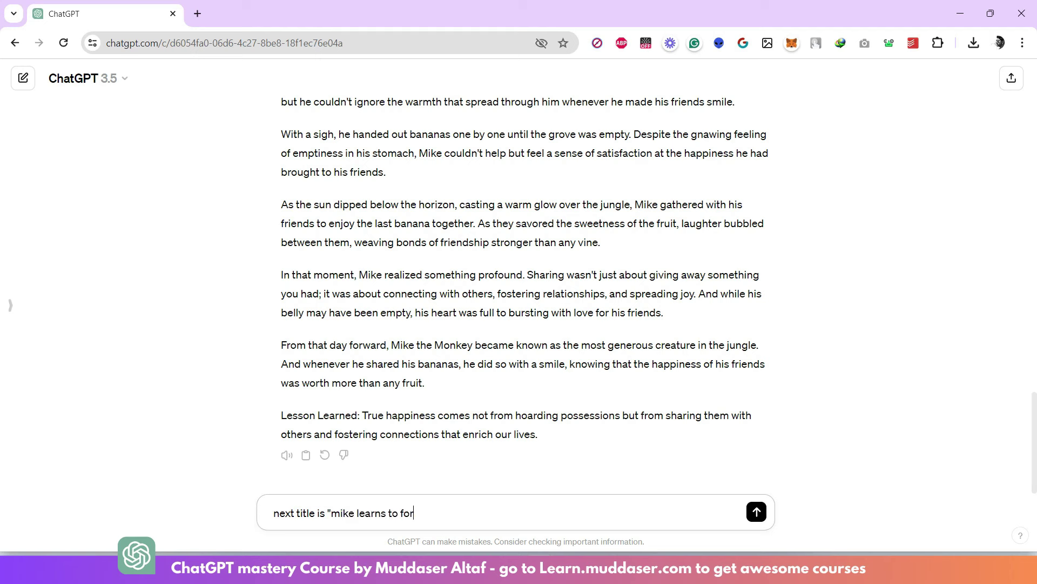
{"action": "type", "text": "give\""}
{"action": "key", "text": "Return"}
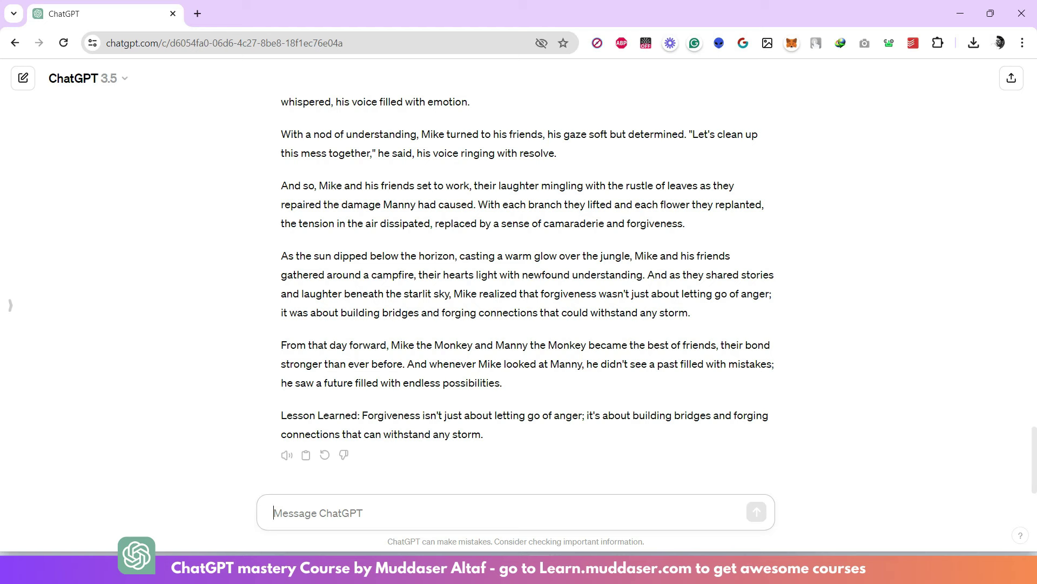
Send the message "suggest me 10 more titles for kids to learn" to get more story ideas
{"action": "type", "text": "sugge"}
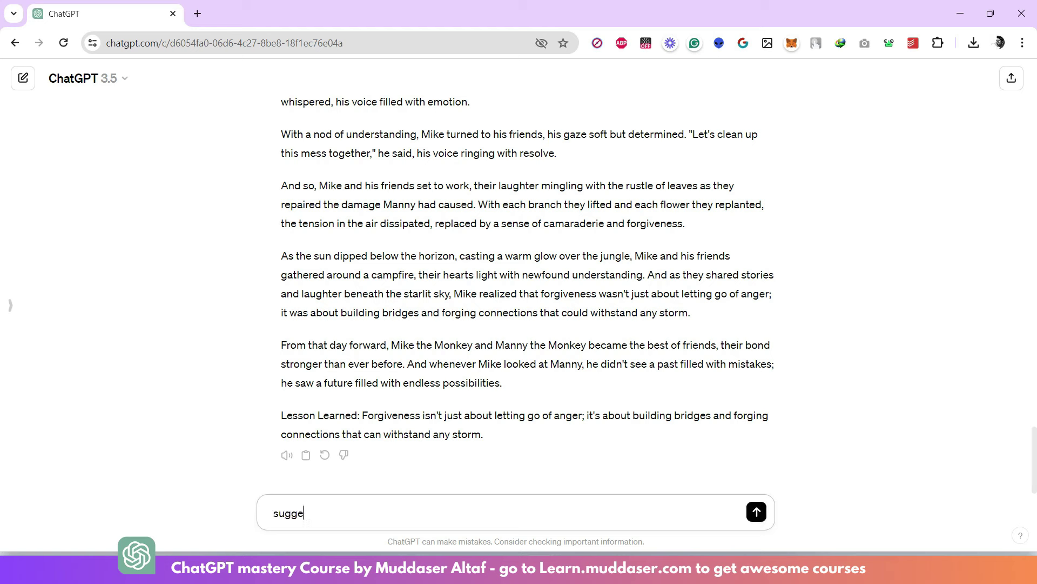
{"action": "type", "text": "st me 10 more titles for kids to learn"}
{"action": "key", "text": "Return"}
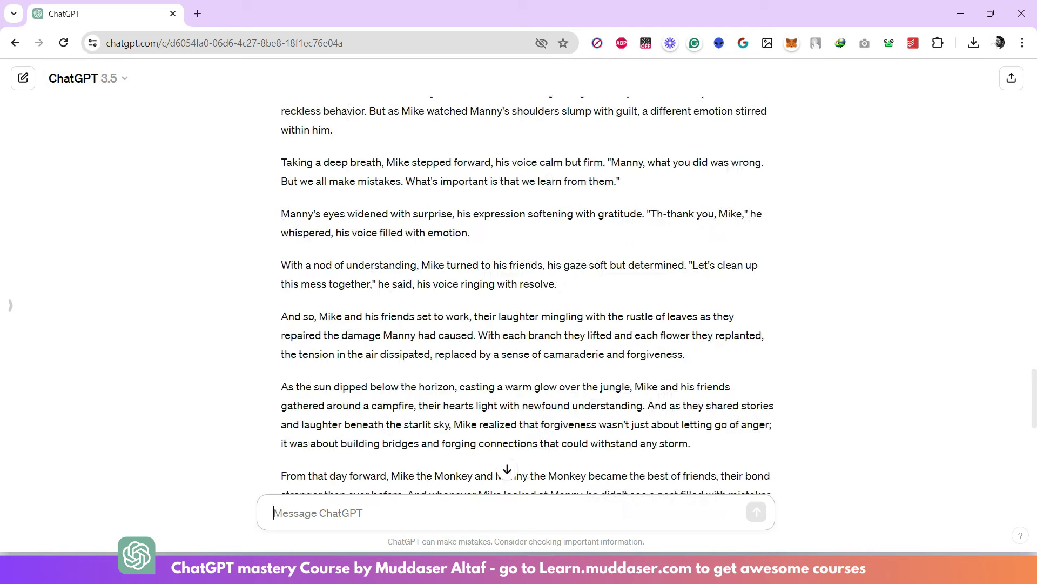
{"action": "scroll", "coordinate": [516, 297], "scroll_direction": "up", "scroll_amount": 20}
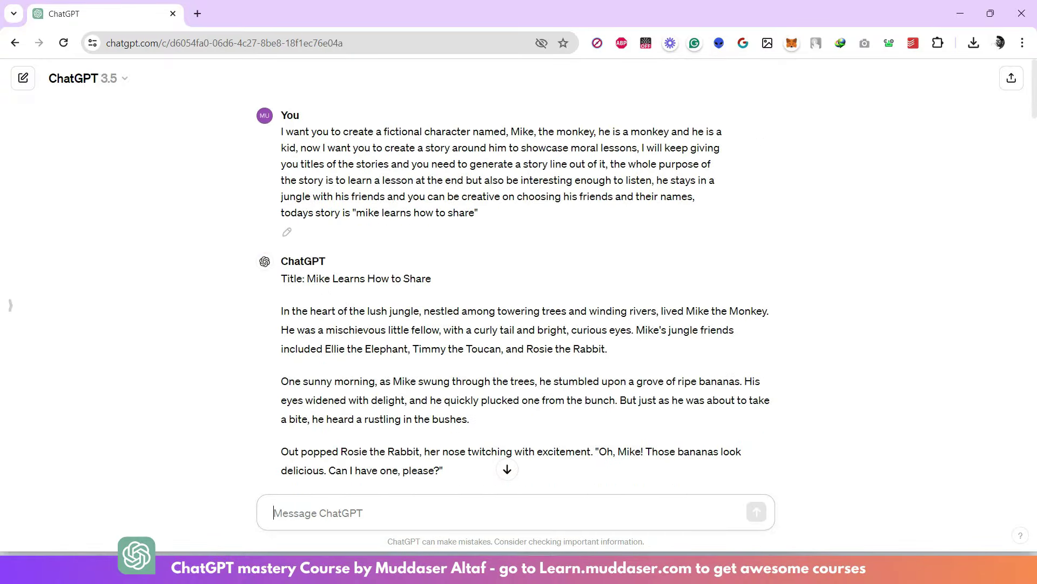
{"action": "scroll", "coordinate": [515, 297], "scroll_direction": "down", "scroll_amount": 20}
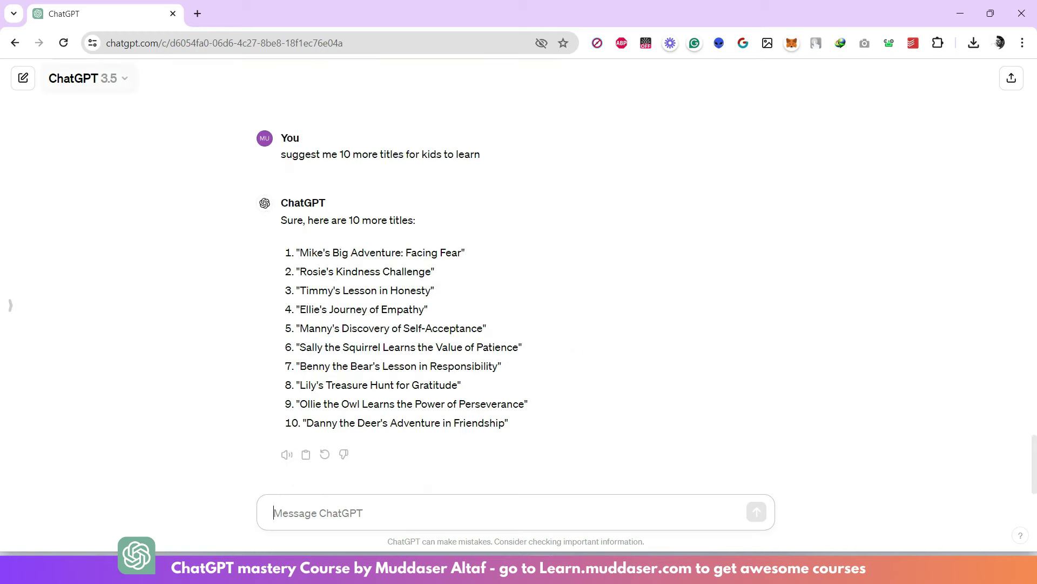
{"action": "scroll", "coordinate": [427, 465], "scroll_direction": "up", "scroll_amount": 20}
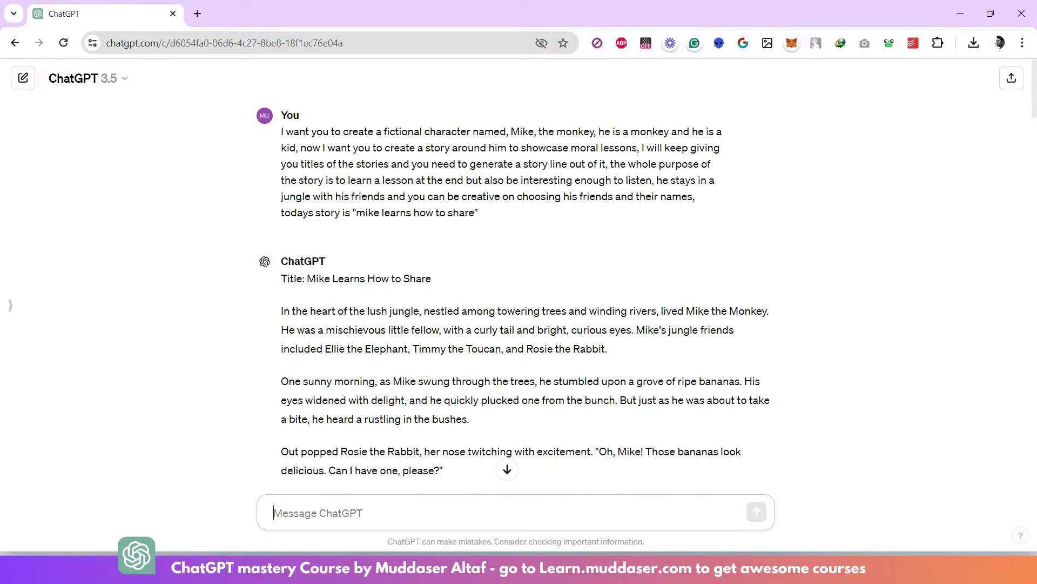
{"action": "left_click_drag", "start_coordinate": [281, 131], "coordinate": [479, 213]}
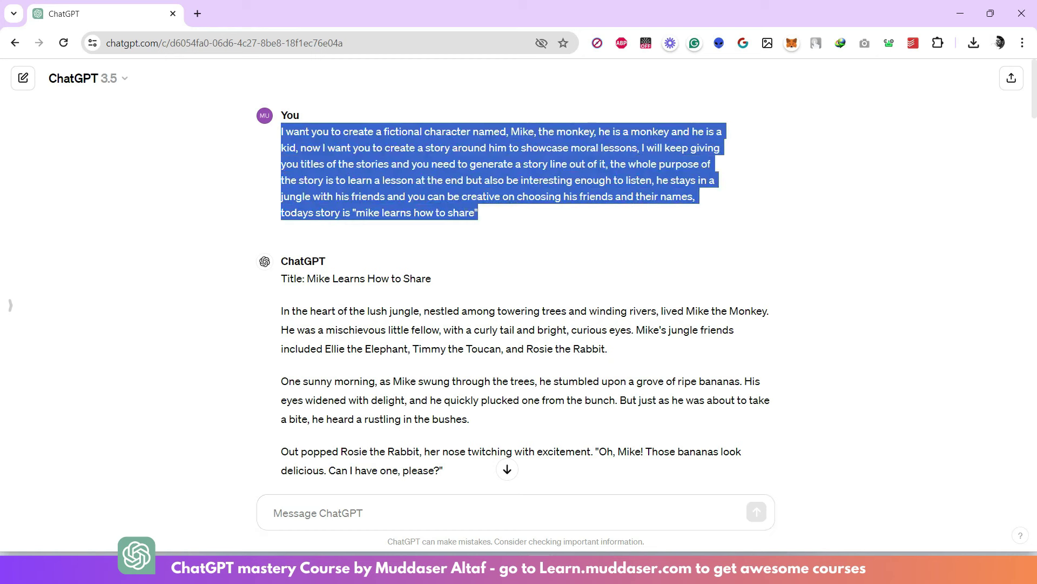
{"action": "left_click", "coordinate": [84, 78]}
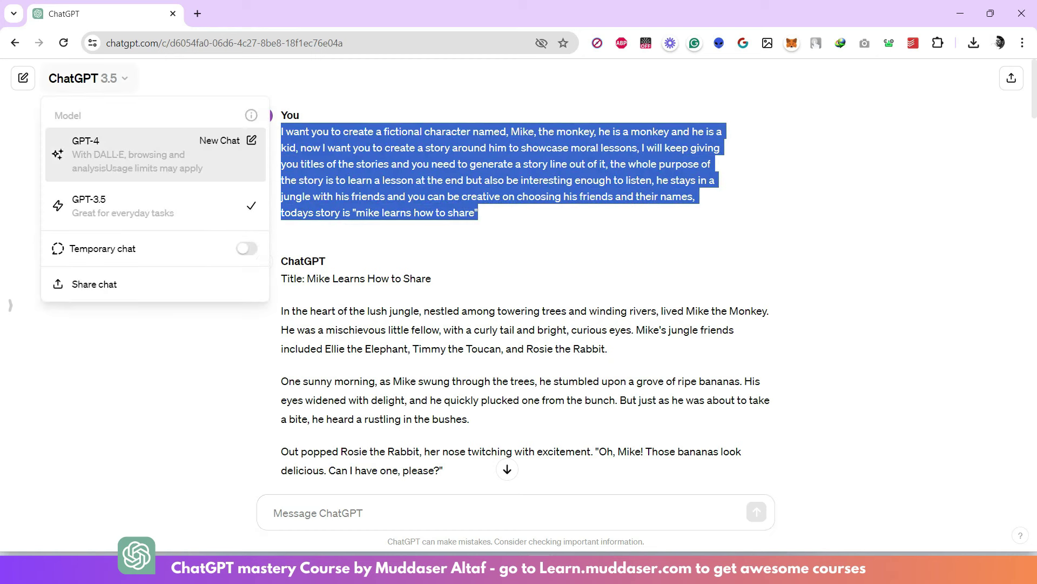
{"action": "left_click", "coordinate": [103, 144]}
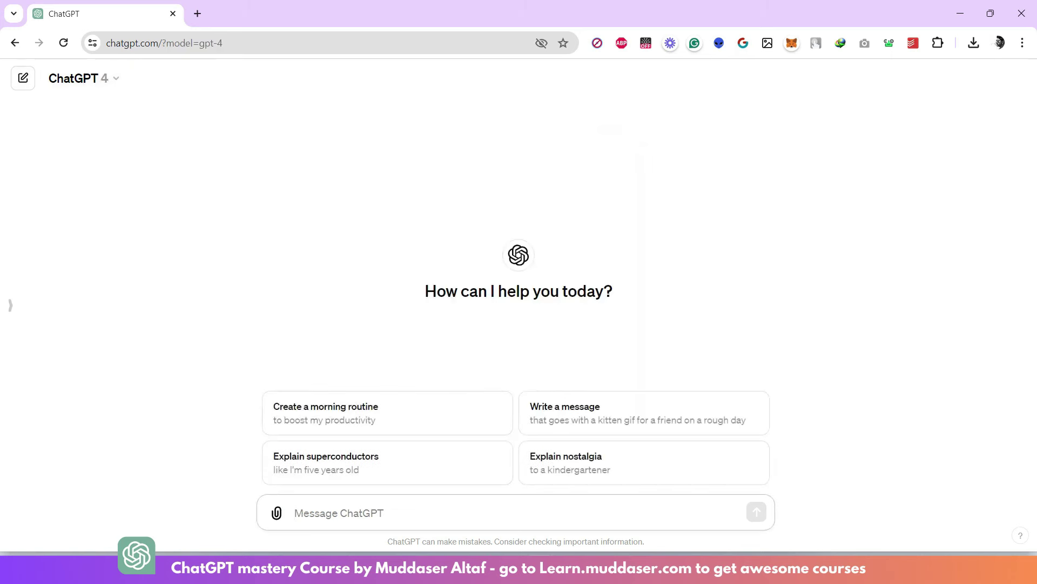
Reopen the Mike story conversation from the chat history and copy its full opening prompt
{"action": "left_click", "coordinate": [10, 305]}
{"action": "left_click", "coordinate": [32, 297]}
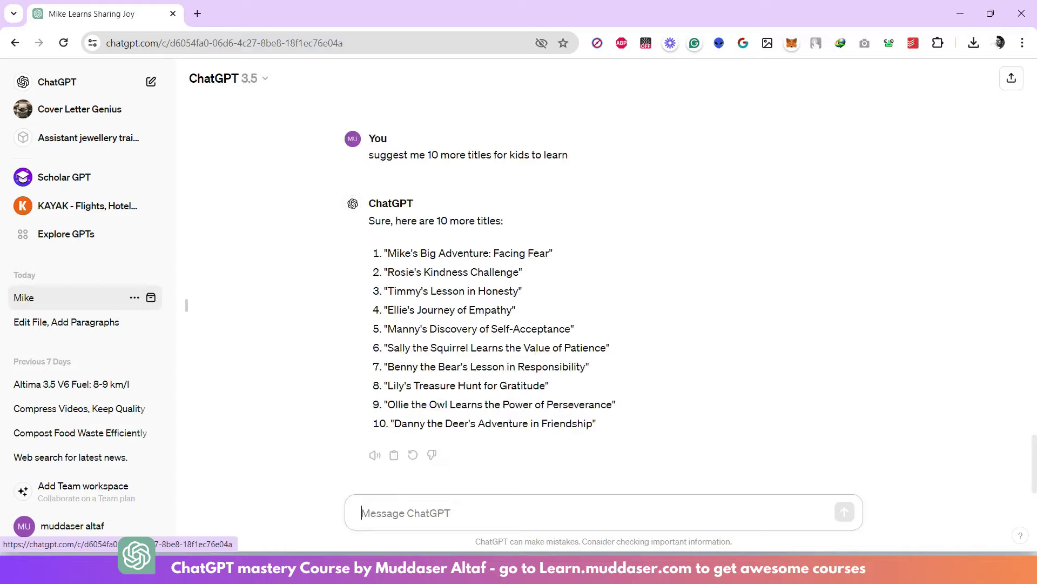
{"action": "scroll", "coordinate": [603, 292], "scroll_direction": "up", "scroll_amount": 20}
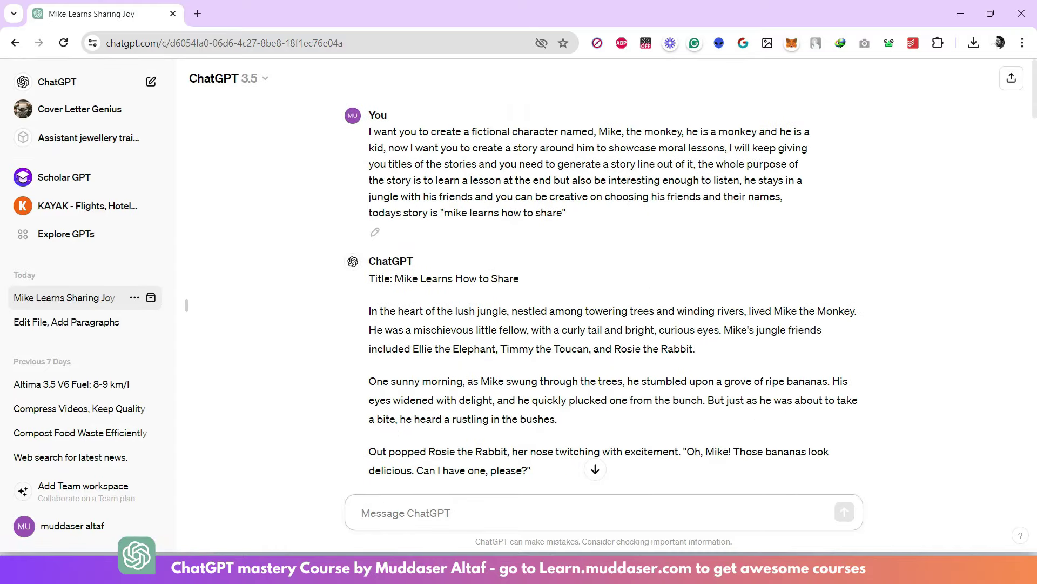
{"action": "left_click_drag", "start_coordinate": [370, 131], "coordinate": [566, 212]}
{"action": "key", "text": "ctrl+c"}
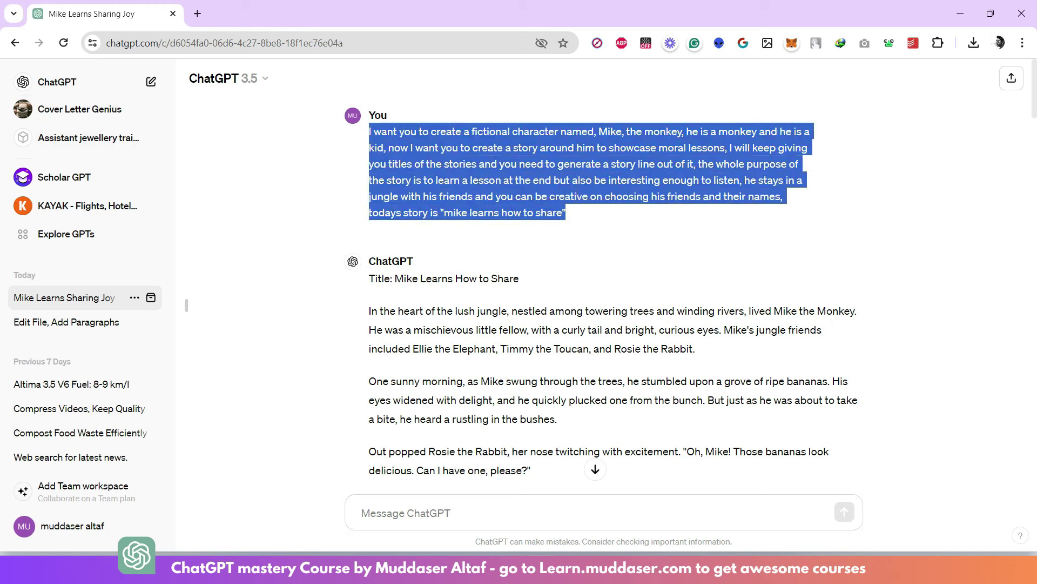
Switch to a new GPT-4 chat and start creating a custom GPT from the Explore GPTs page
{"action": "left_click", "coordinate": [227, 78]}
{"action": "left_click", "coordinate": [221, 155]}
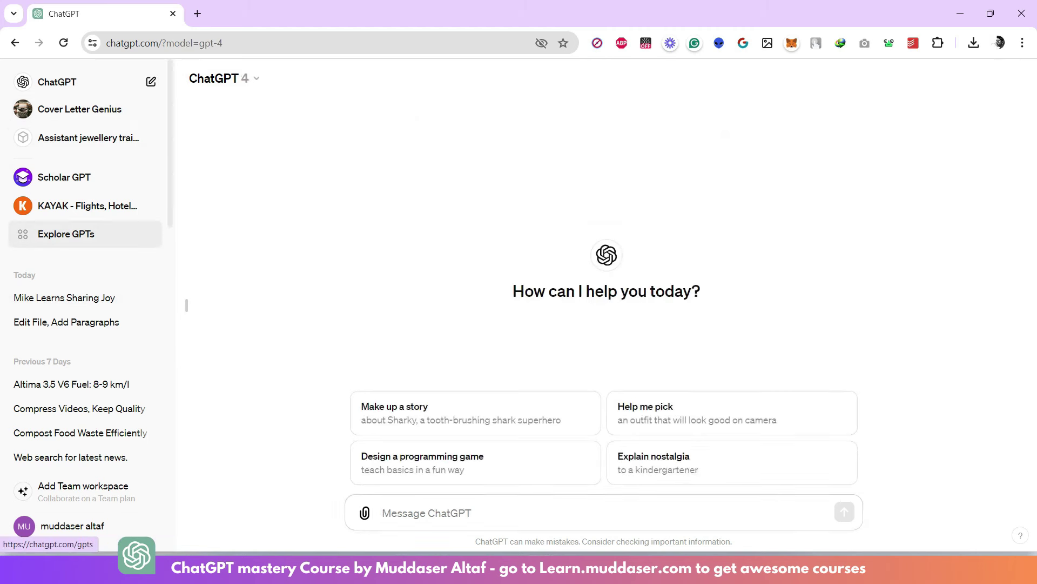
{"action": "left_click", "coordinate": [65, 234]}
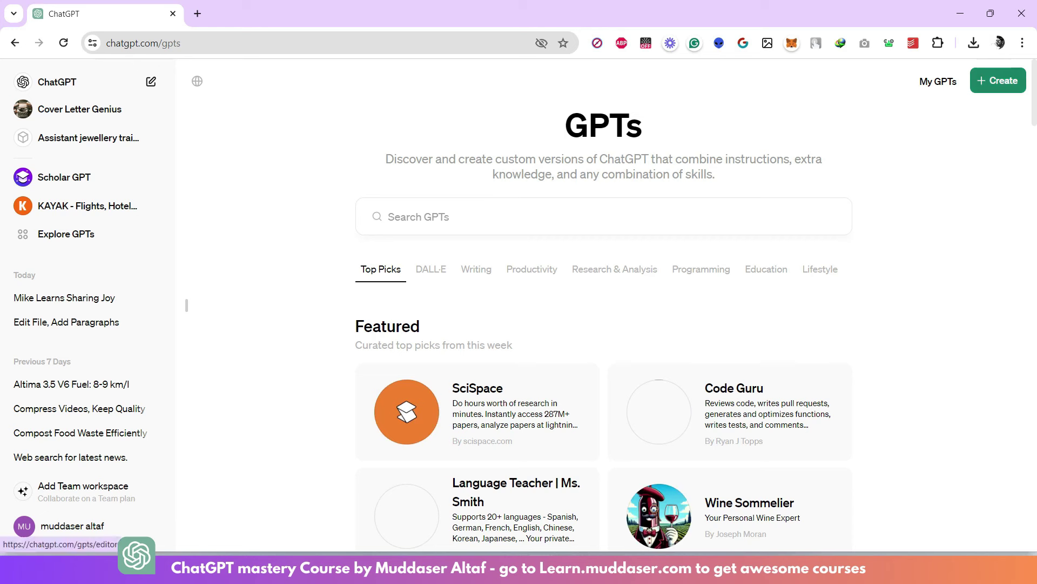
{"action": "left_click", "coordinate": [998, 80]}
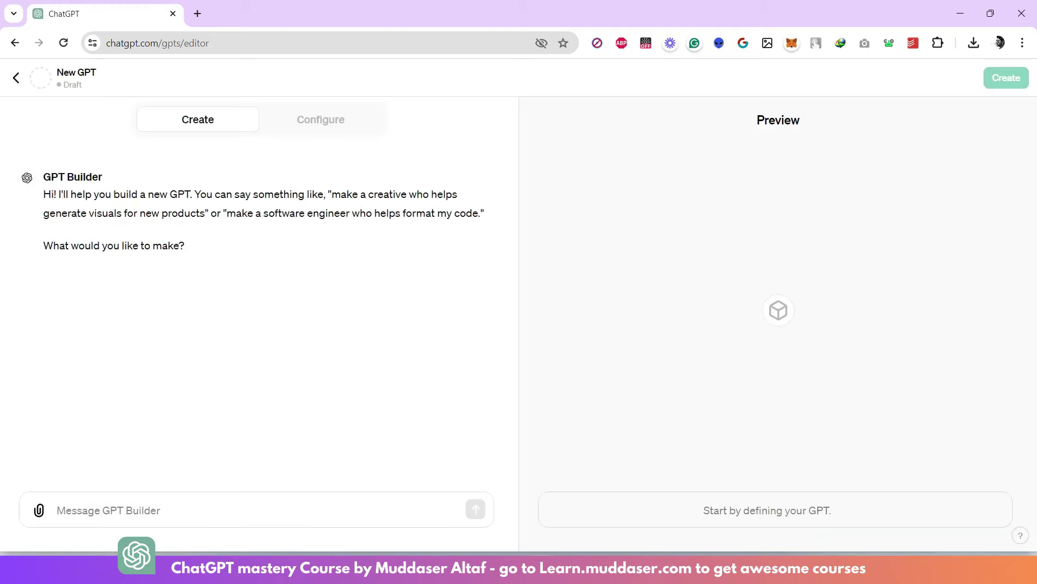
Paste the copied Mike the monkey prompt into the new GPT's Instructions and look over the remaining configuration settings
{"action": "left_click", "coordinate": [320, 119]}
{"action": "left_click", "coordinate": [20, 358]}
{"action": "key", "text": "ctrl+v"}
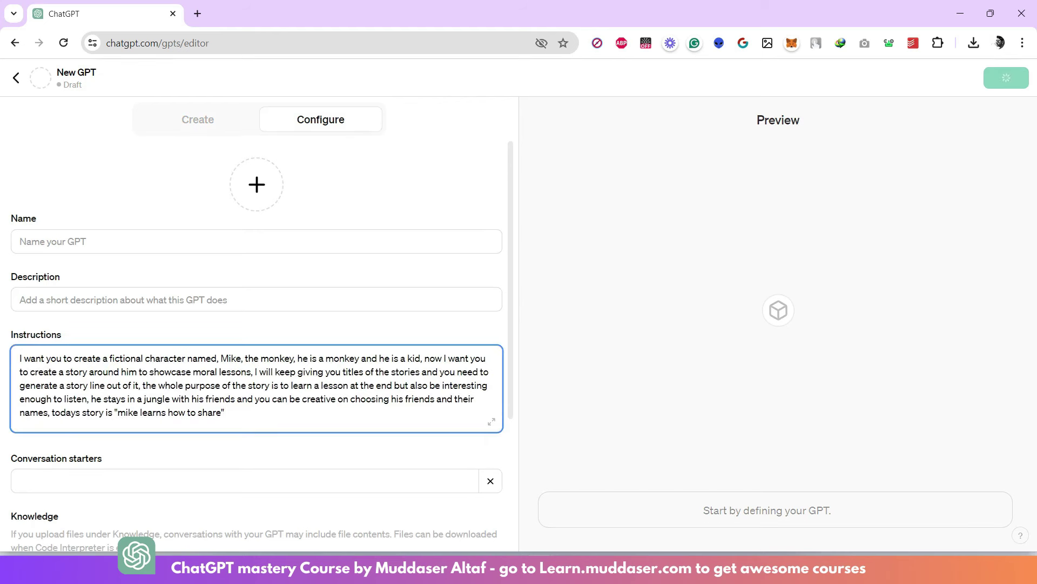
{"action": "scroll", "coordinate": [257, 346], "scroll_direction": "down", "scroll_amount": 3}
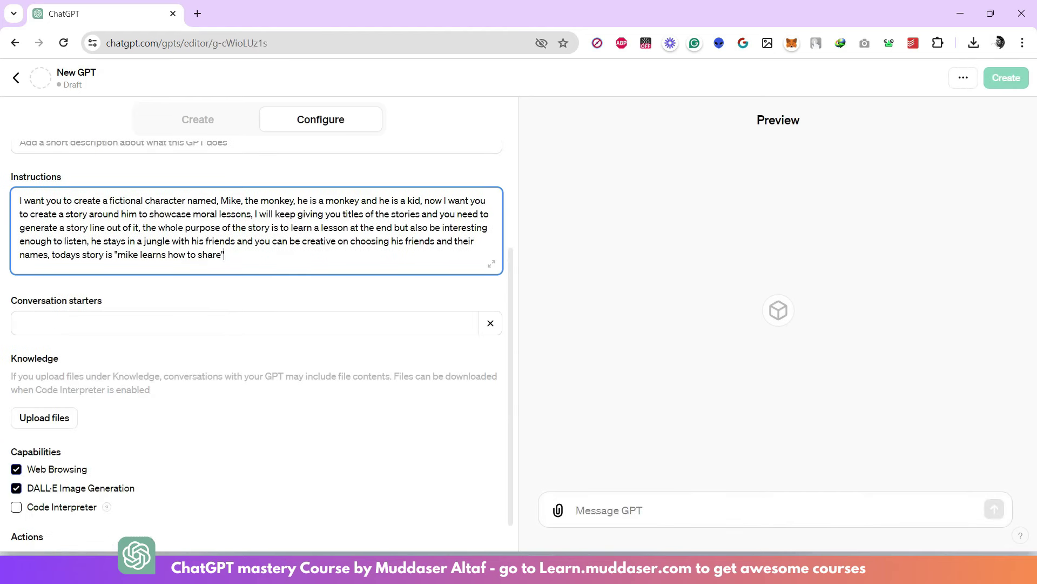
{"action": "scroll", "coordinate": [256, 324], "scroll_direction": "up", "scroll_amount": 3}
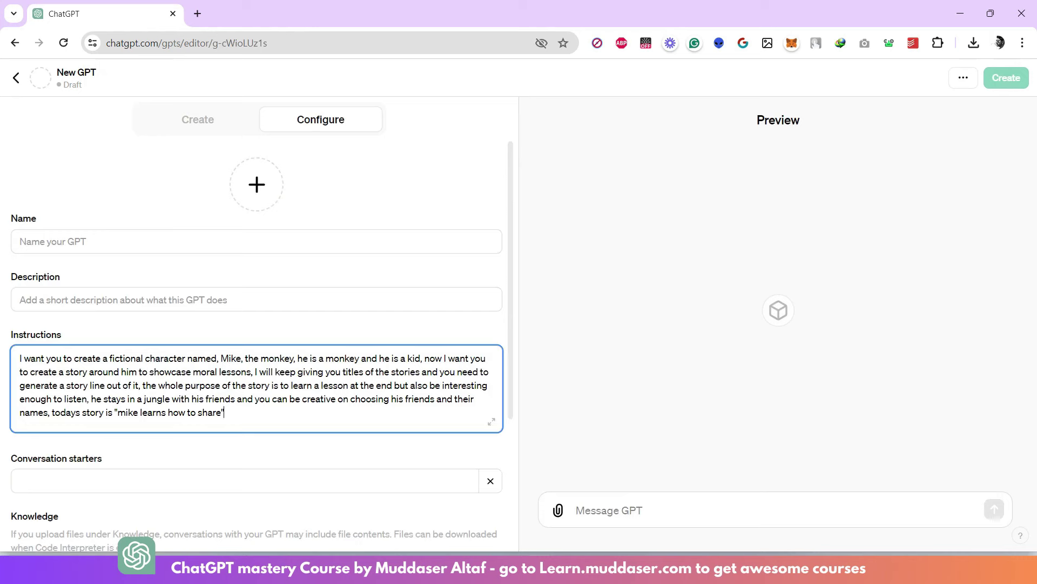
Return from the GPT editor to the GPTs page and search for "story"
{"action": "key", "text": "alt+Left"}
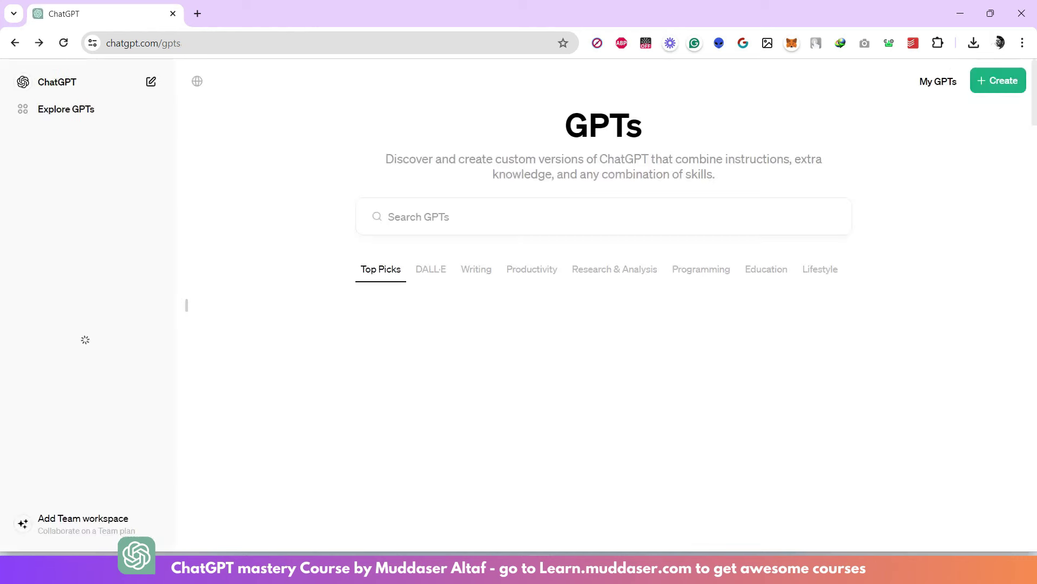
{"action": "left_click", "coordinate": [410, 216]}
{"action": "type", "text": "story"}
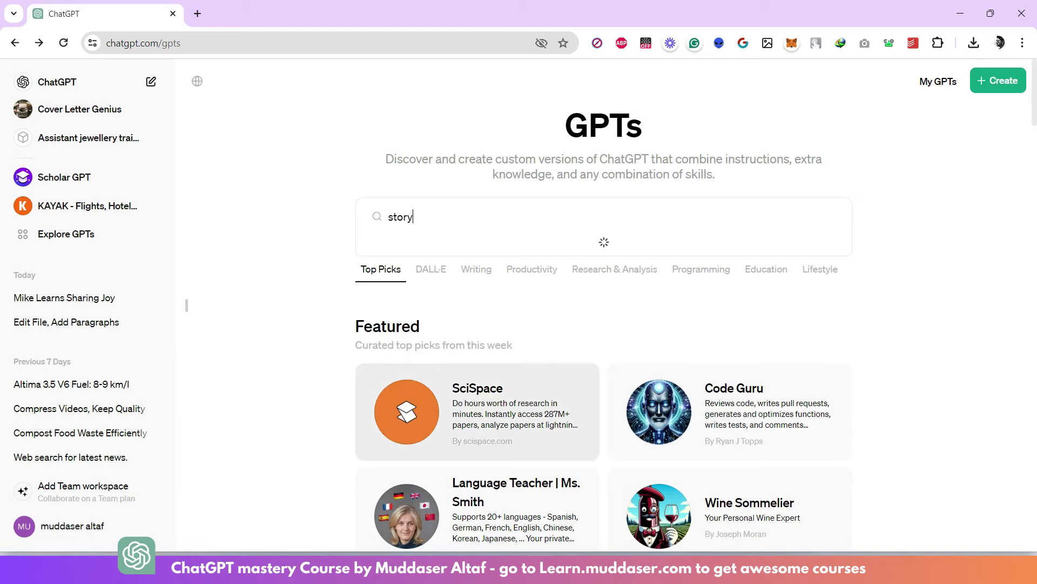
{"action": "scroll", "coordinate": [604, 324], "scroll_direction": "down", "scroll_amount": 4}
{"action": "scroll", "coordinate": [604, 324], "scroll_direction": "up", "scroll_amount": 4}
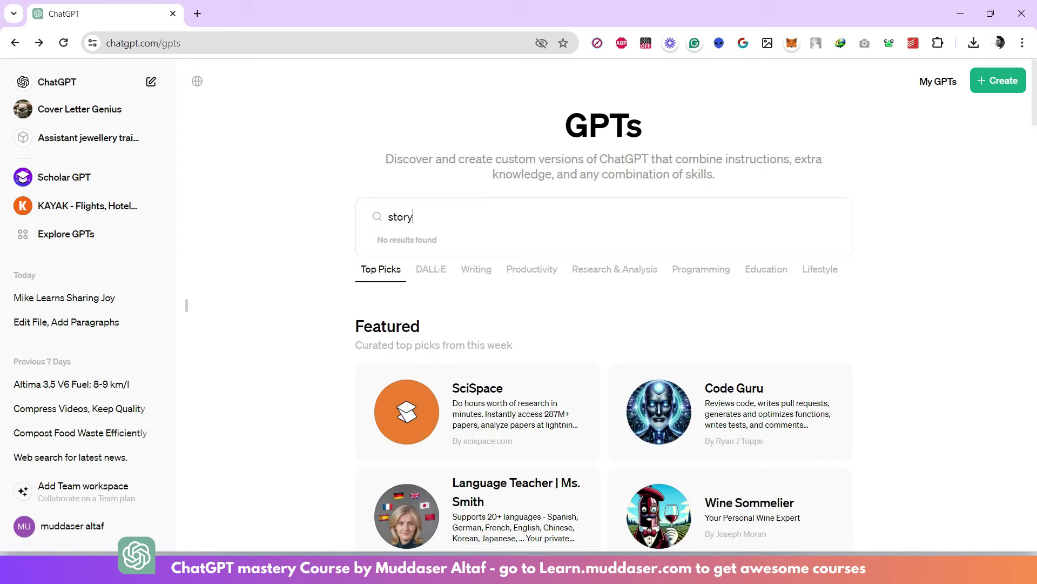
Change the GPT search to "stories" and browse the list of matching GPTs
{"action": "key", "text": "BackSpace"}
{"action": "type", "text": "ies"}
{"action": "scroll", "coordinate": [604, 324], "scroll_direction": "down", "scroll_amount": 9}
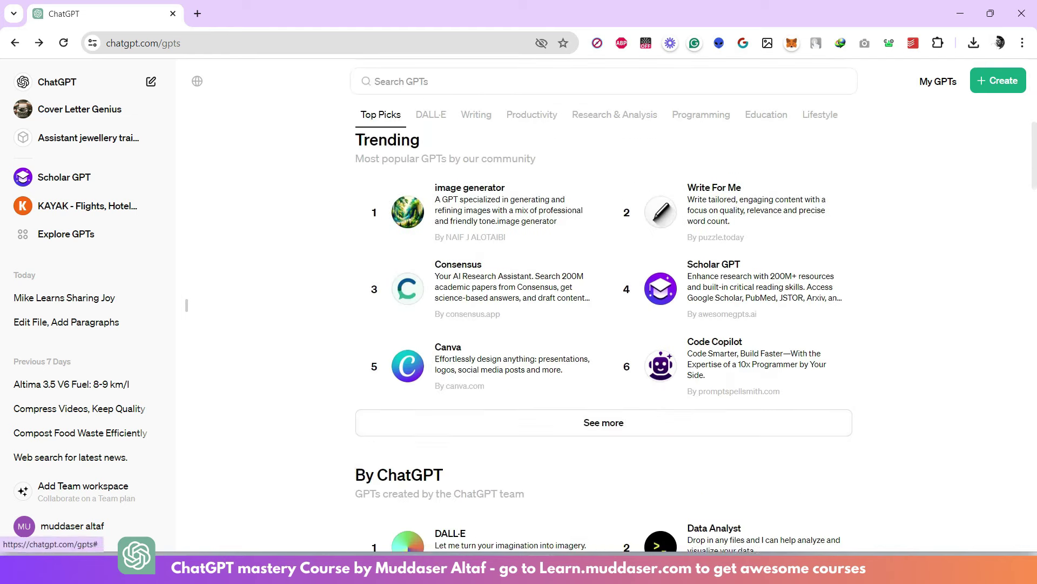
{"action": "scroll", "coordinate": [604, 324], "scroll_direction": "up", "scroll_amount": 4}
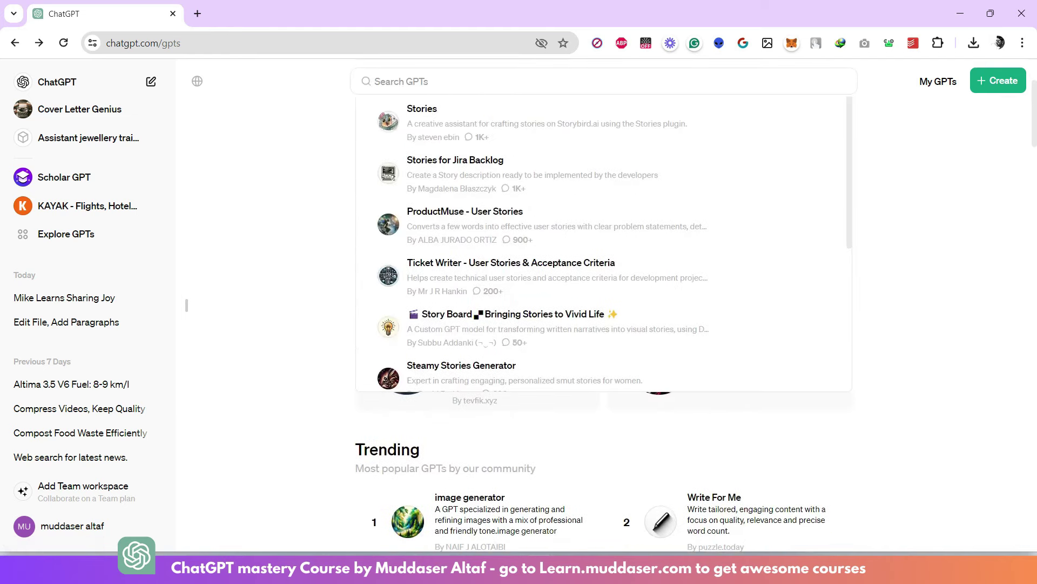
{"action": "scroll", "coordinate": [603, 324], "scroll_direction": "up", "scroll_amount": 5}
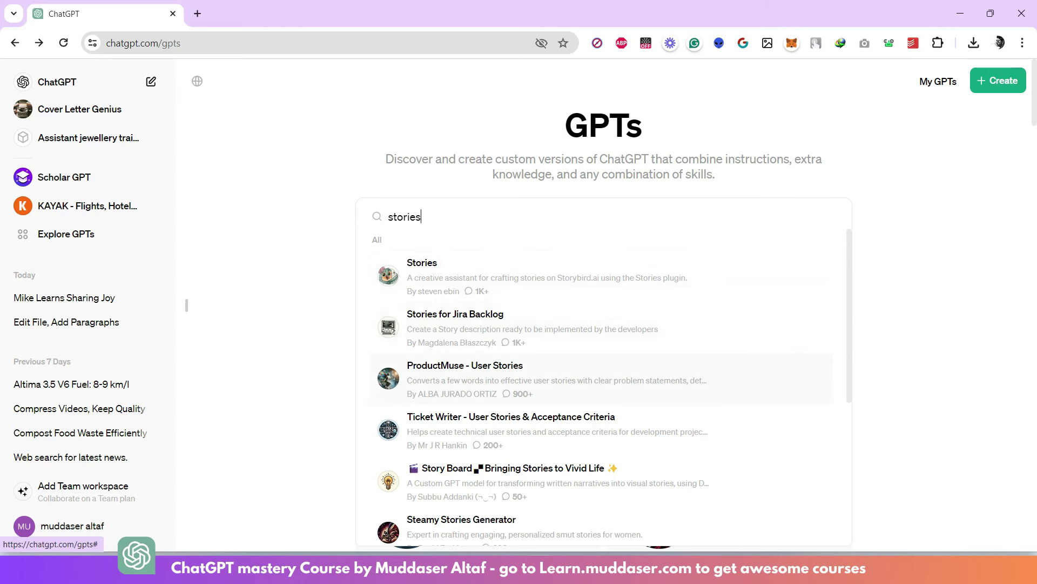
{"action": "scroll", "coordinate": [603, 378], "scroll_direction": "down", "scroll_amount": 3}
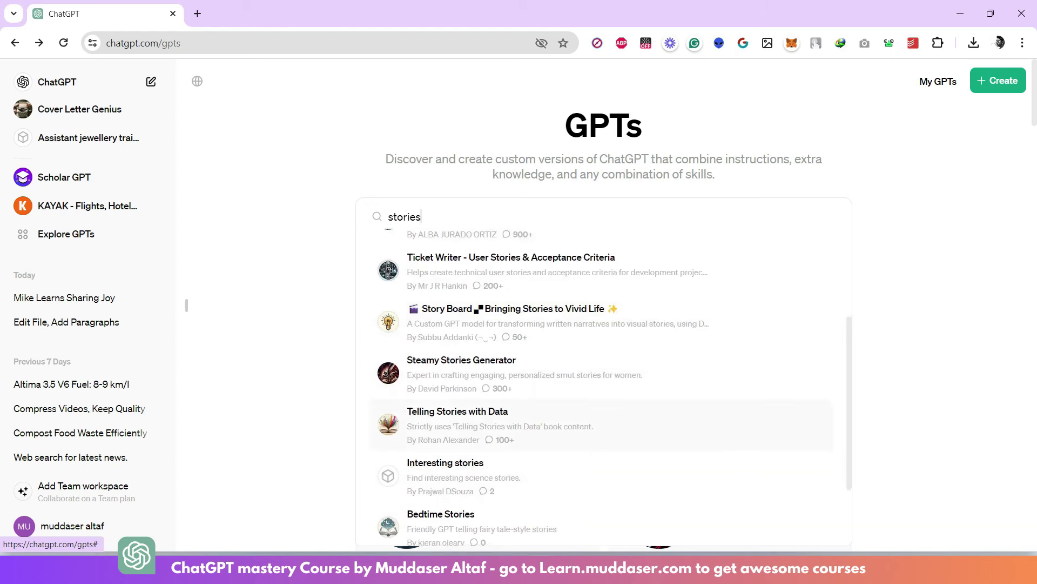
{"action": "scroll", "coordinate": [604, 378], "scroll_direction": "down", "scroll_amount": 2}
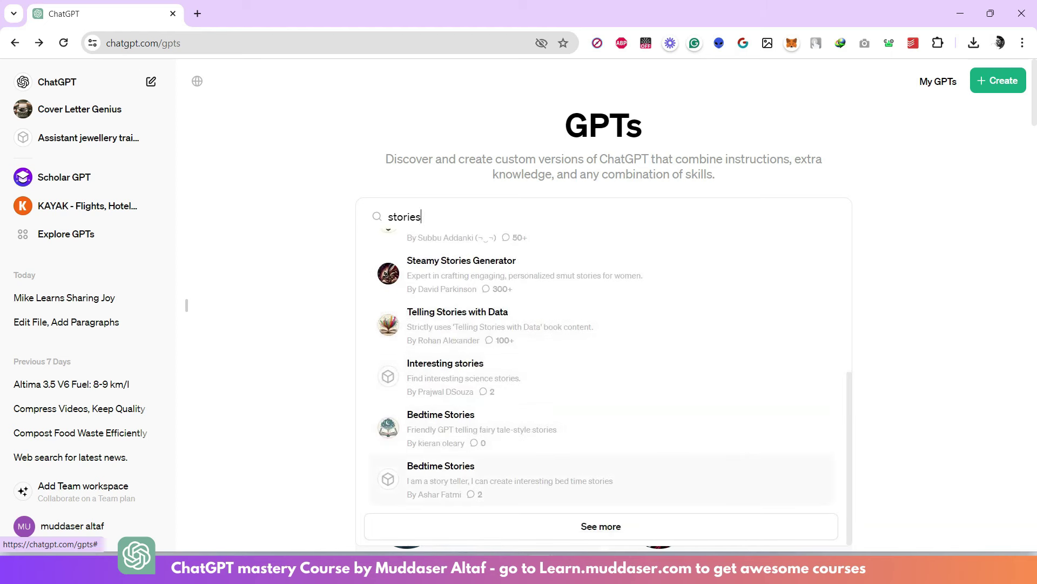